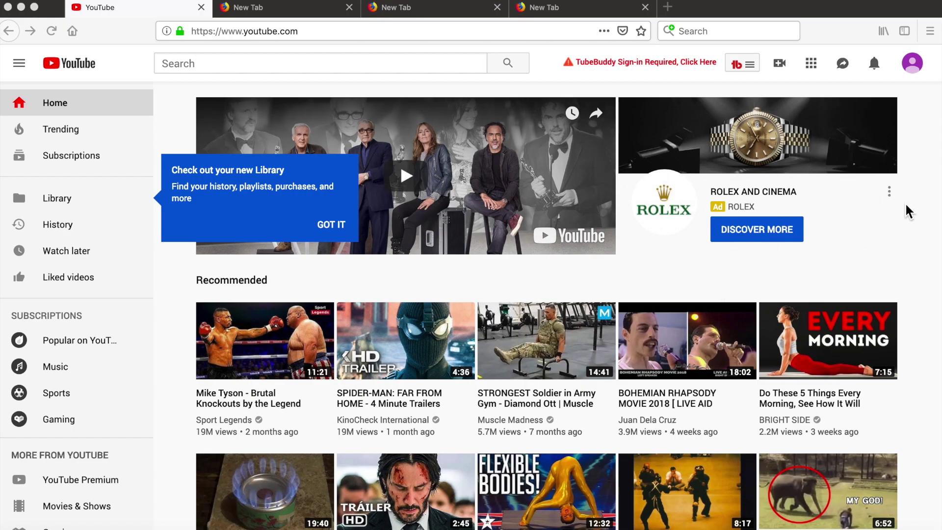
Visit the VideoGrowth Lab channel page, then open YouTube account settings from the avatar menu
left_click(917, 71)
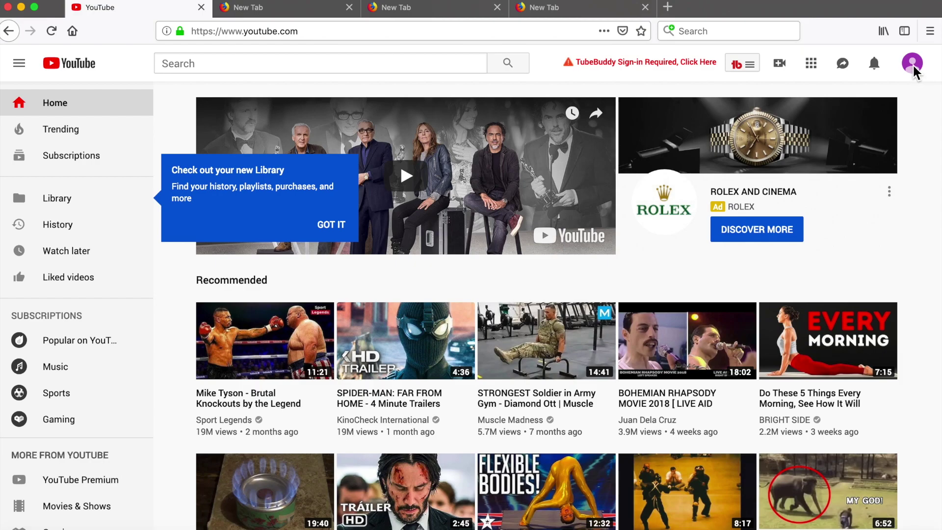
left_click(913, 65)
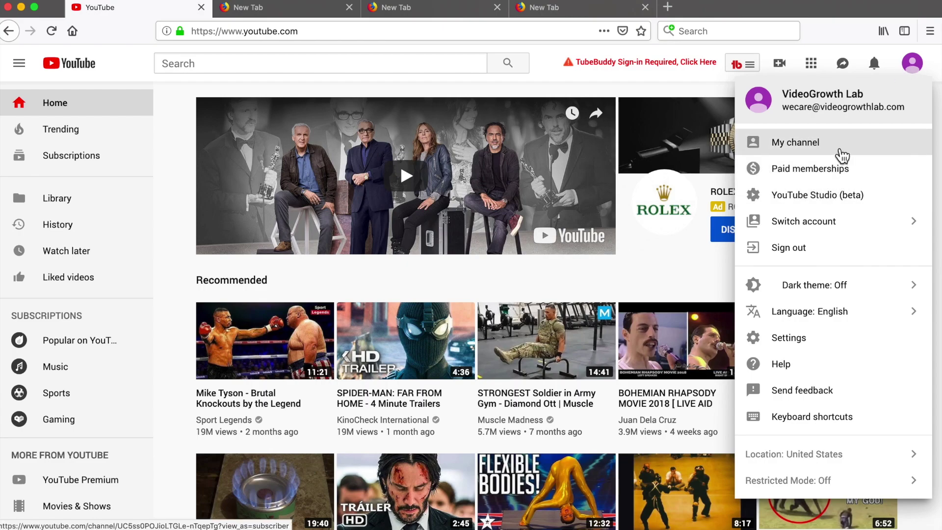
left_click(815, 150)
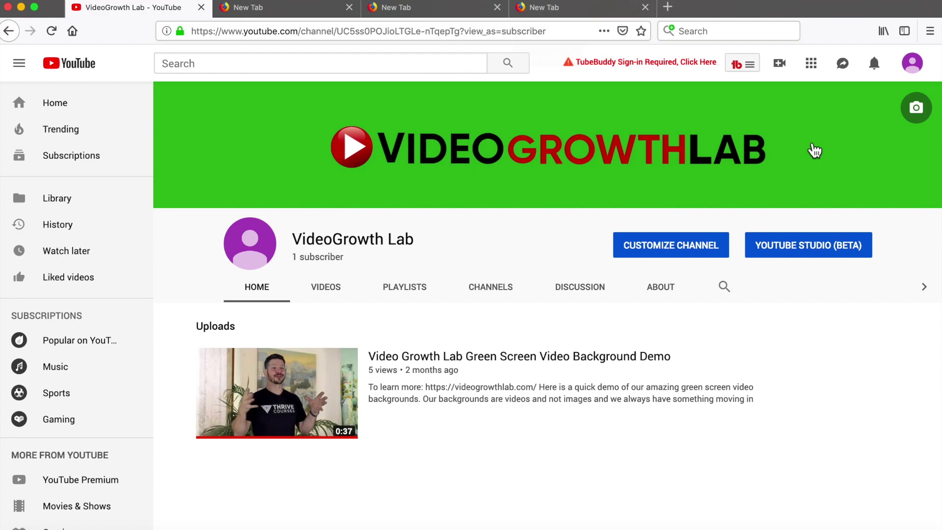
left_click(913, 64)
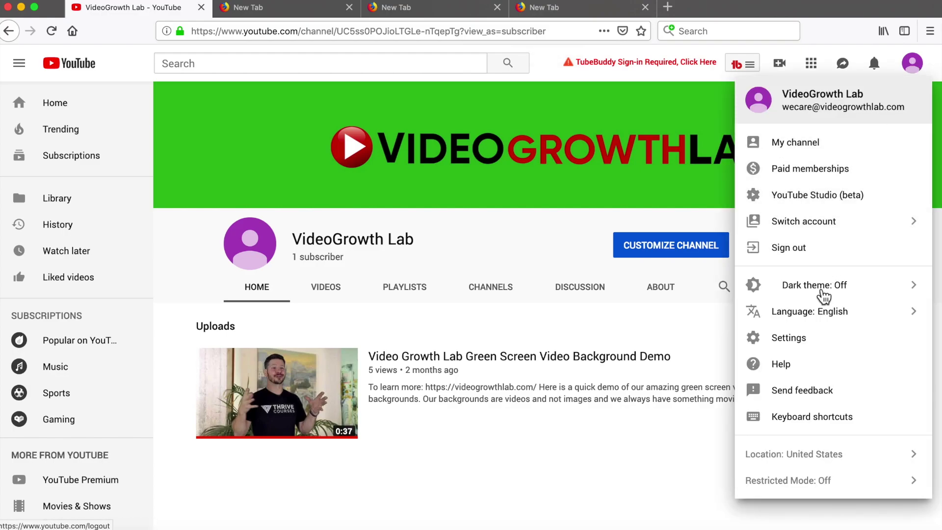
left_click(790, 338)
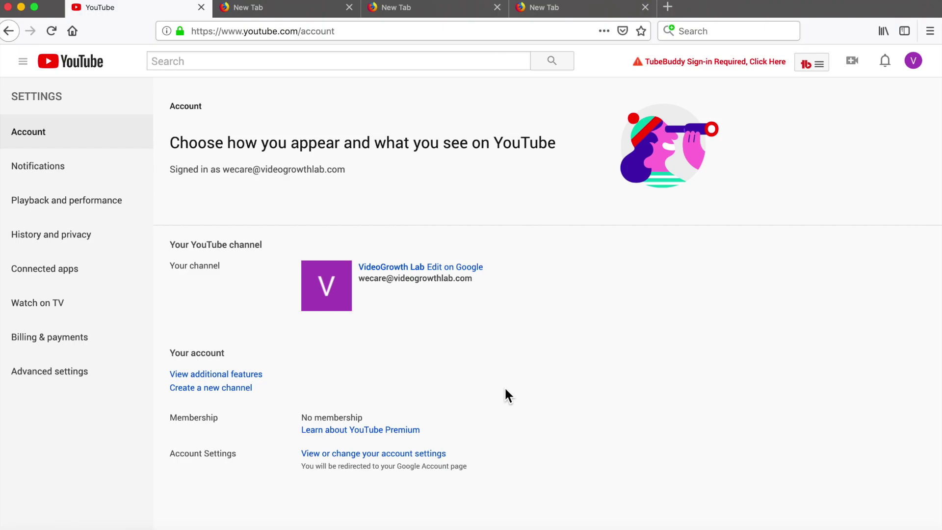
scroll(517, 353, "down", 3)
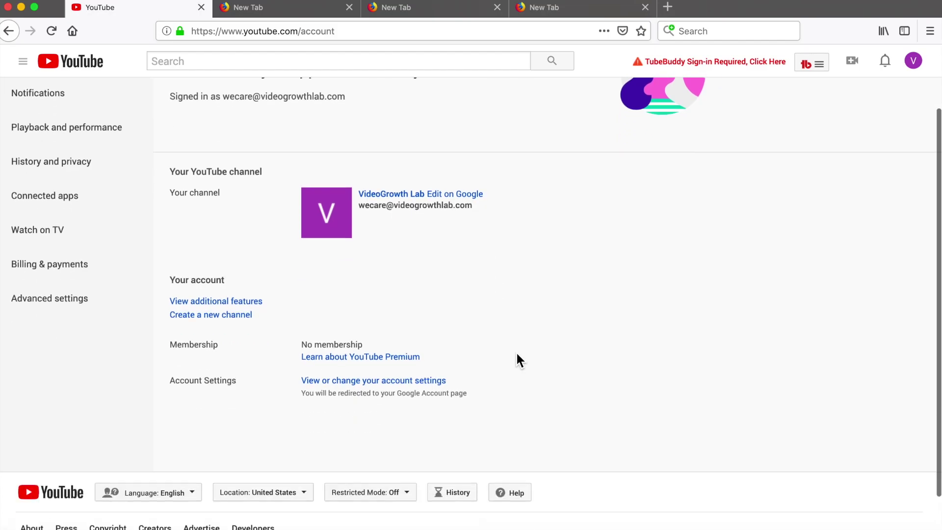
scroll(517, 353, "up", 3)
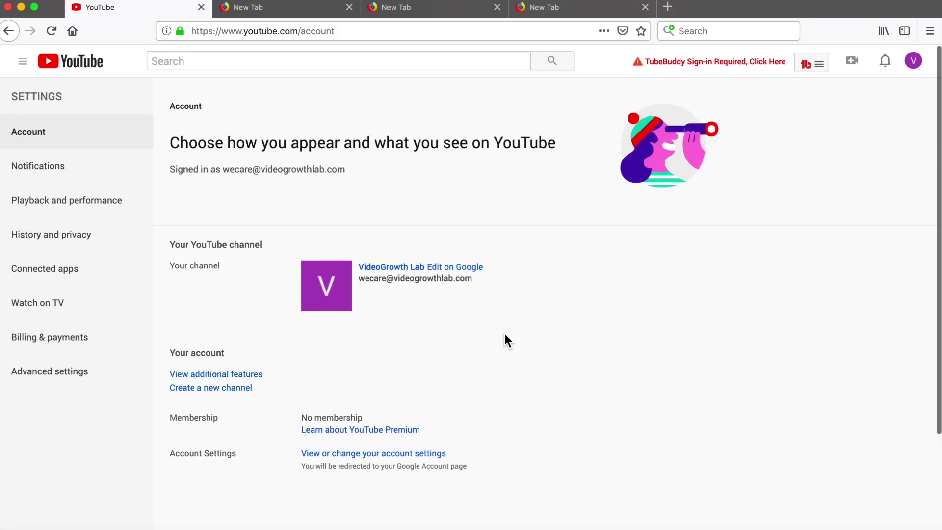
Load youtube.com/channel_switcher in the second browser tab
left_click(276, 10)
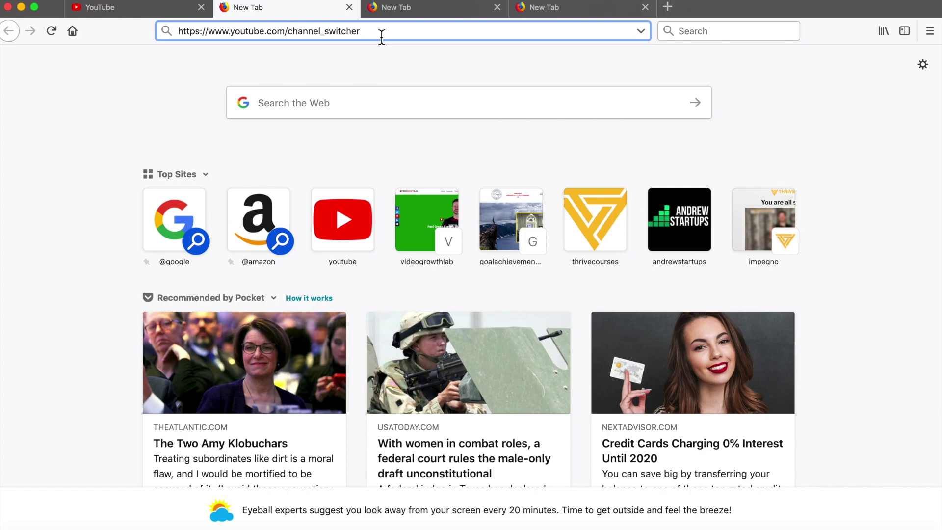
key("Return")
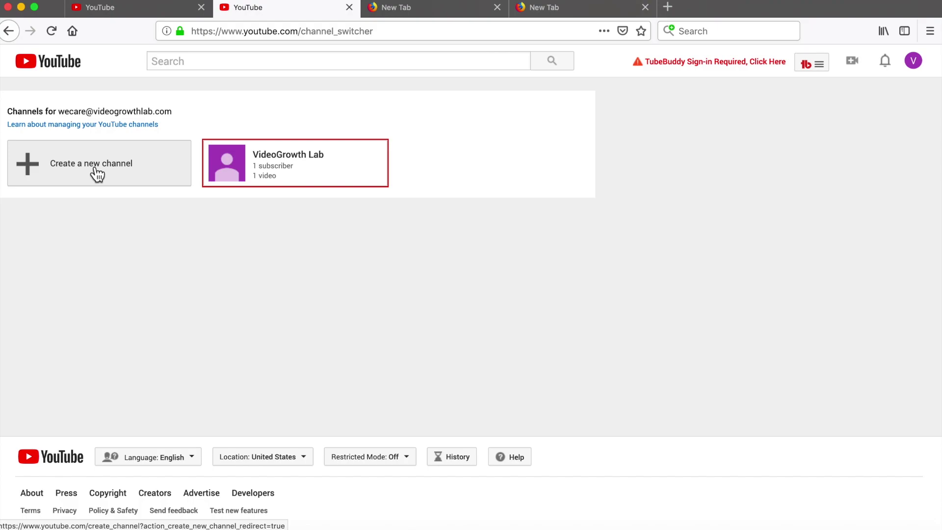
Create a new channel with the Brand Account name 'VideoGrowthLab'
left_click(96, 173)
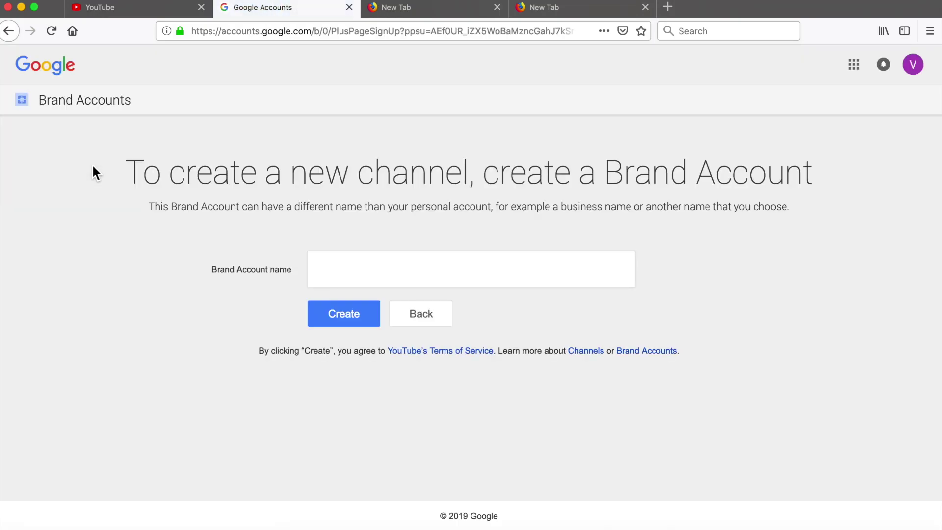
left_click(388, 269)
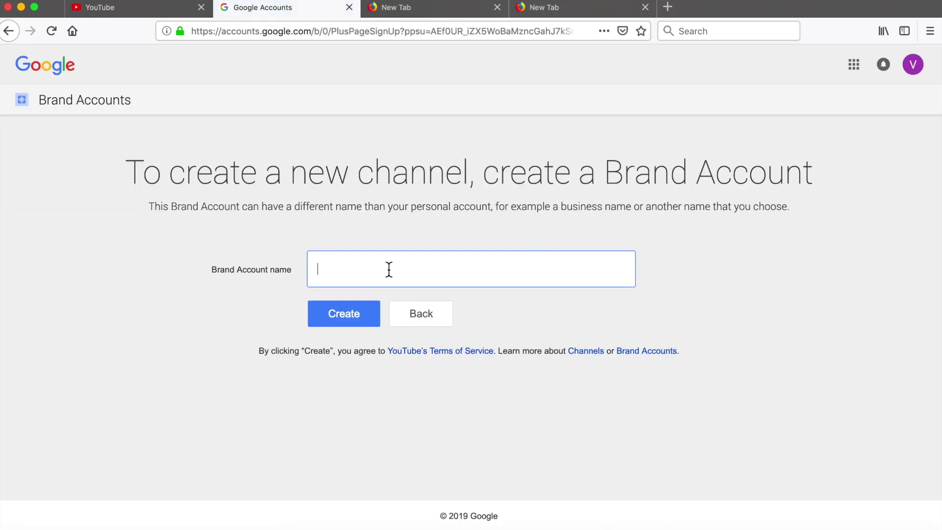
type("VideoGrowthLab")
left_click(361, 319)
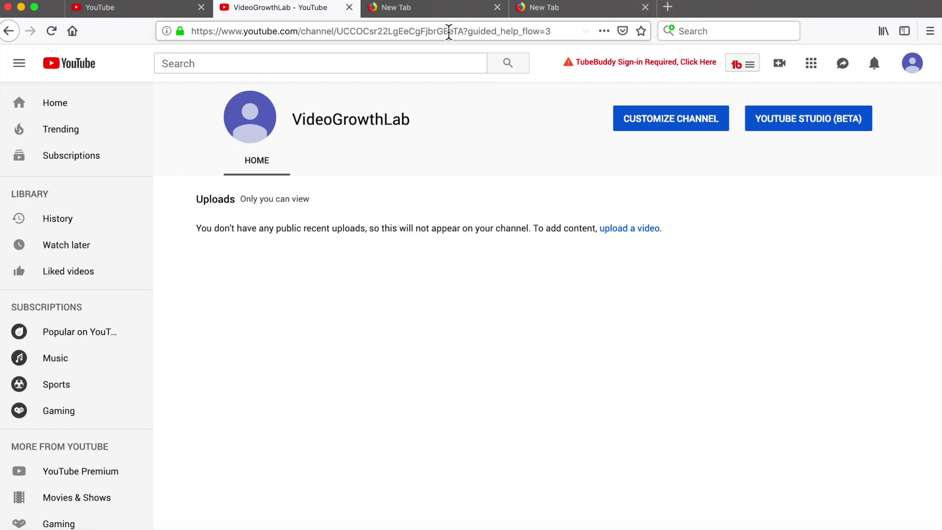
Load youtube.com/account_advanced in another tab and choose to move the channel to a different account
left_click(437, 14)
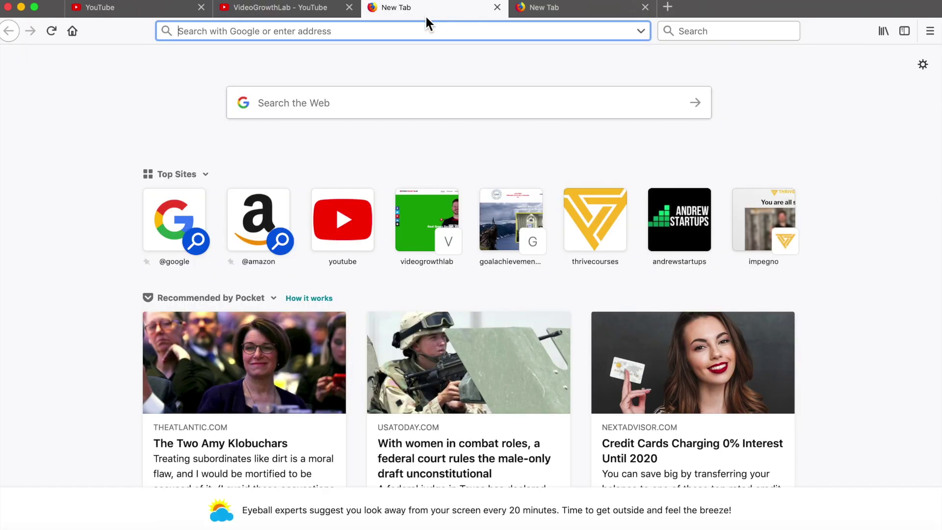
left_click(552, 7)
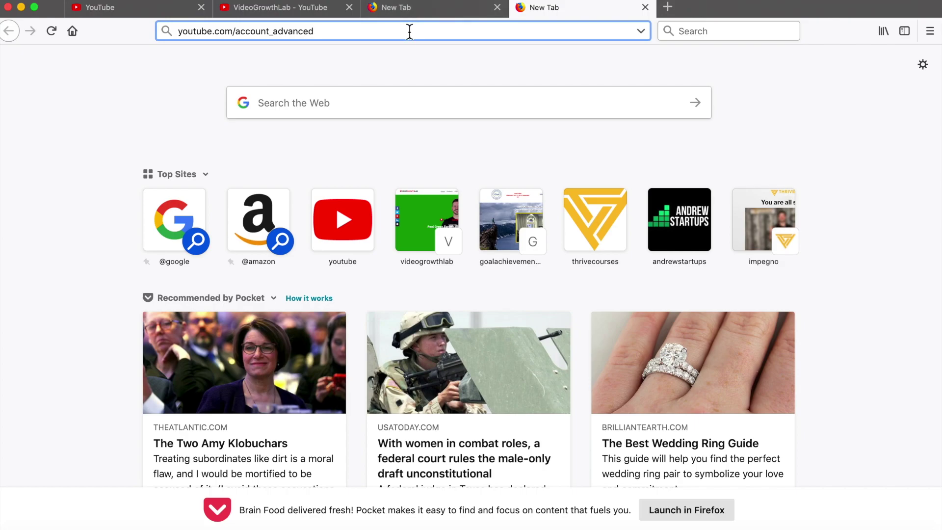
key("Return")
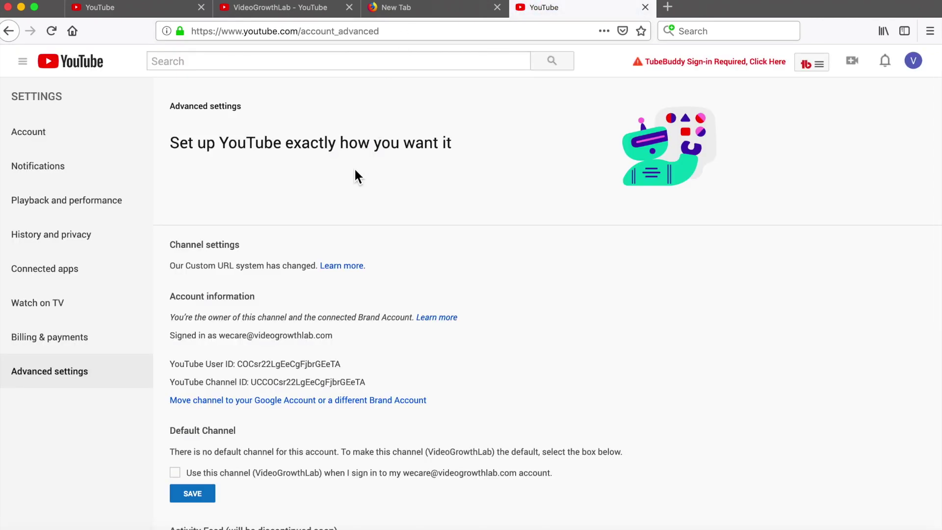
scroll(485, 363, "down", 3)
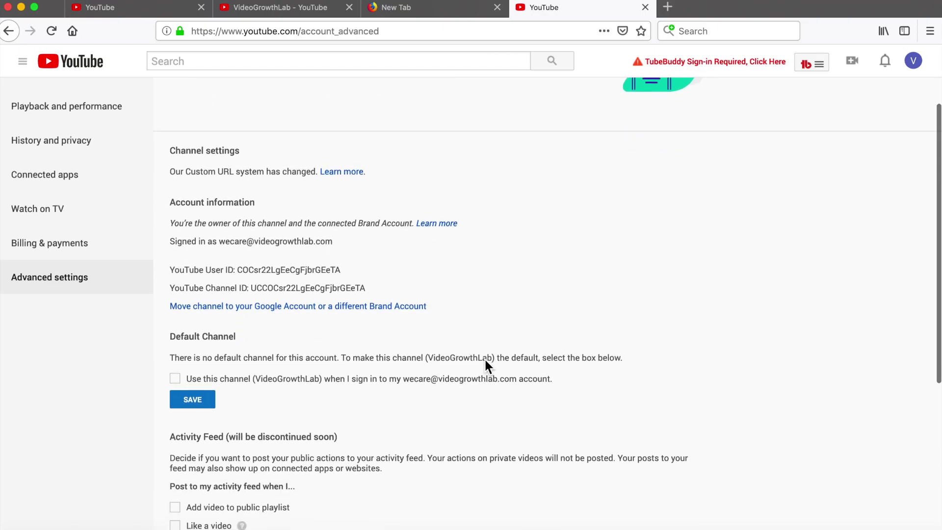
left_click(279, 313)
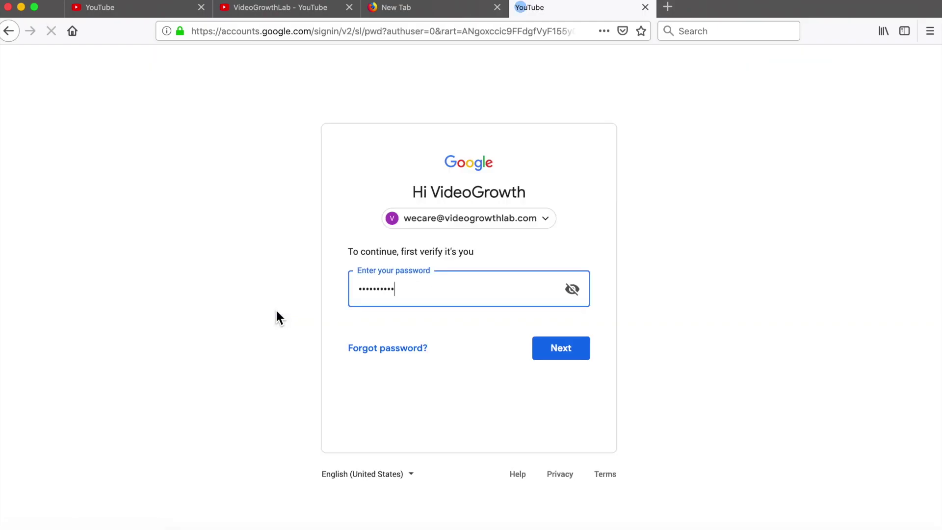
Verify the password, pick VideoGrowth Lab as destination, and delete its existing channel
left_click(576, 350)
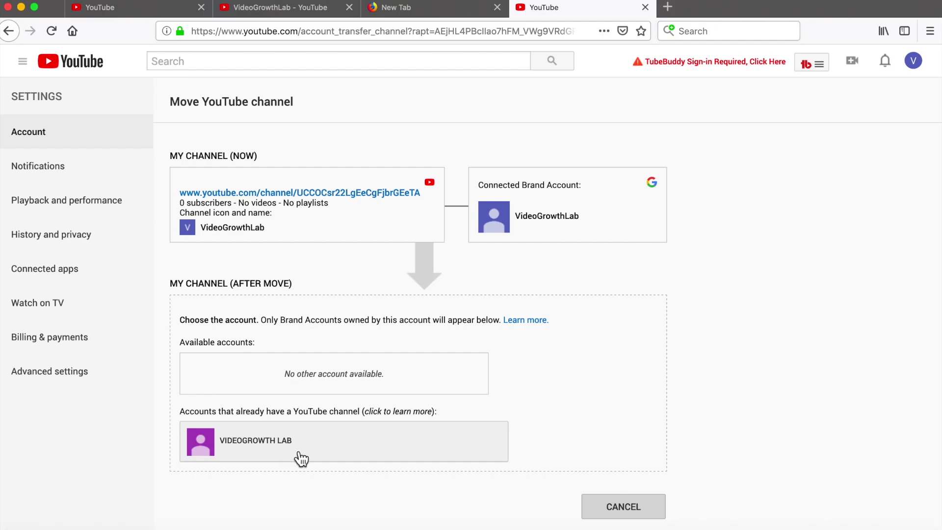
left_click(318, 454)
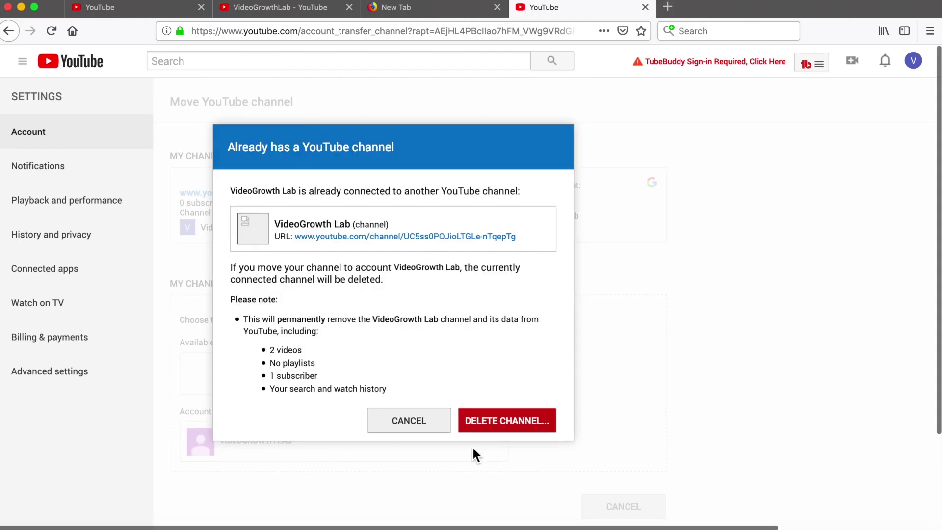
left_click(529, 423)
left_click(497, 274)
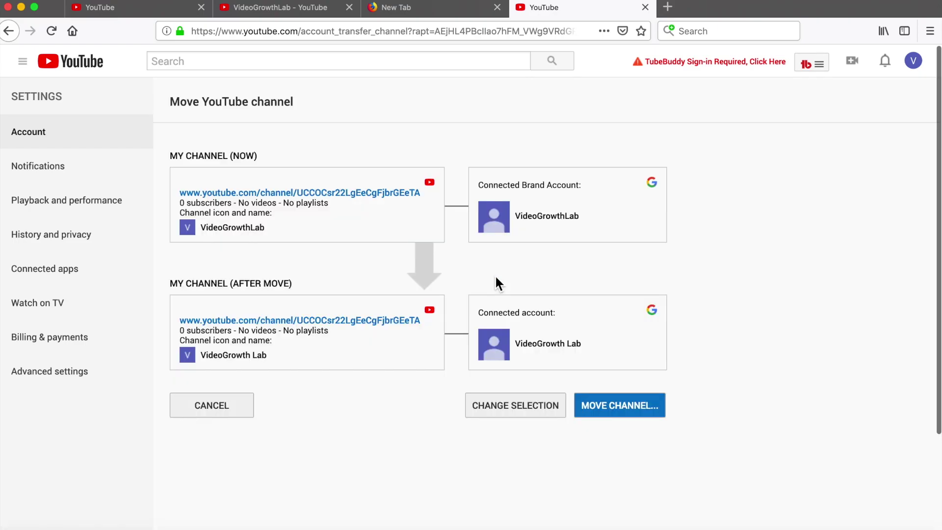
Confirm moving the channel to VideoGrowth Lab and dismiss the success notice
left_click(641, 407)
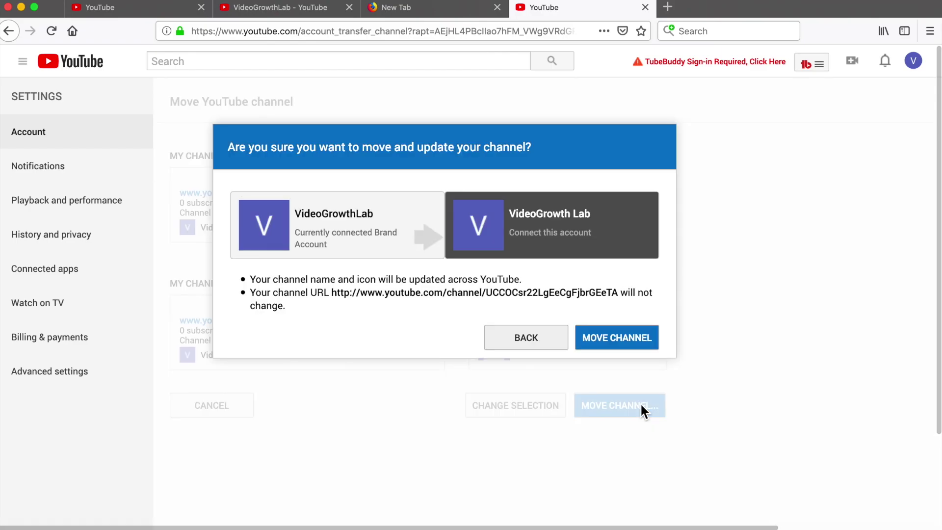
left_click(628, 345)
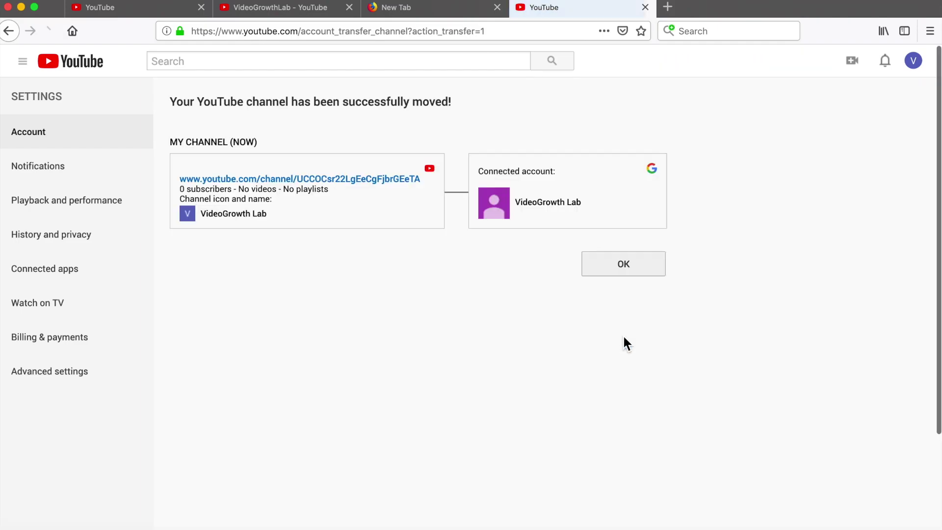
left_click(632, 271)
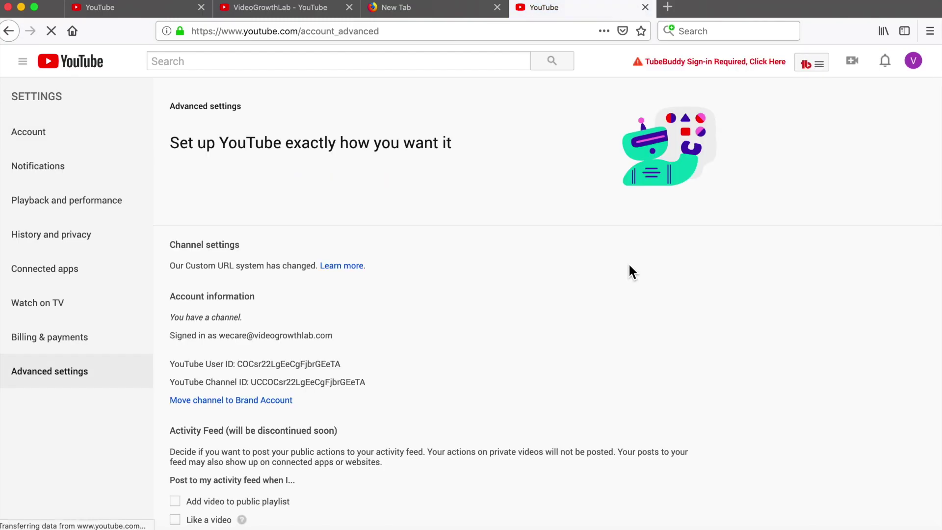
From Advanced settings, move the channel to the VIDEOGROWTHLAB Brand Account and acknowledge the success notice
left_click(916, 63)
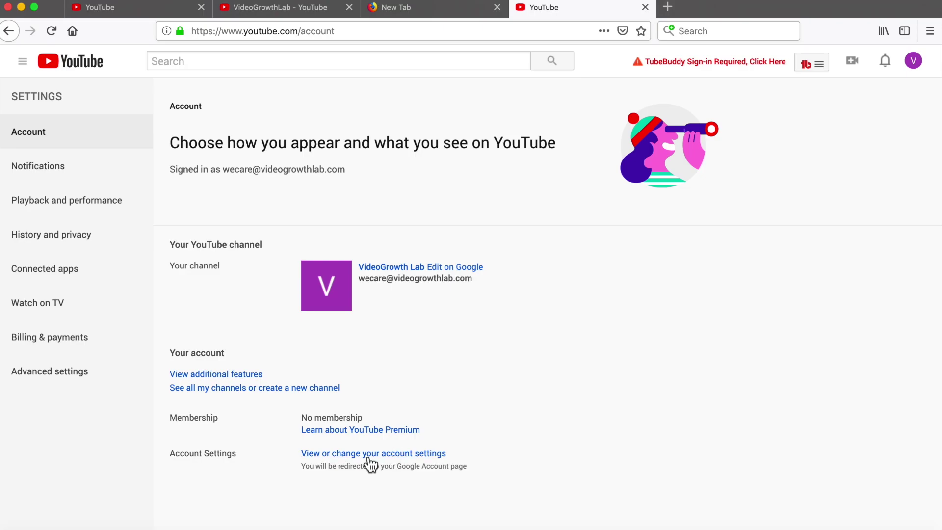
left_click(69, 376)
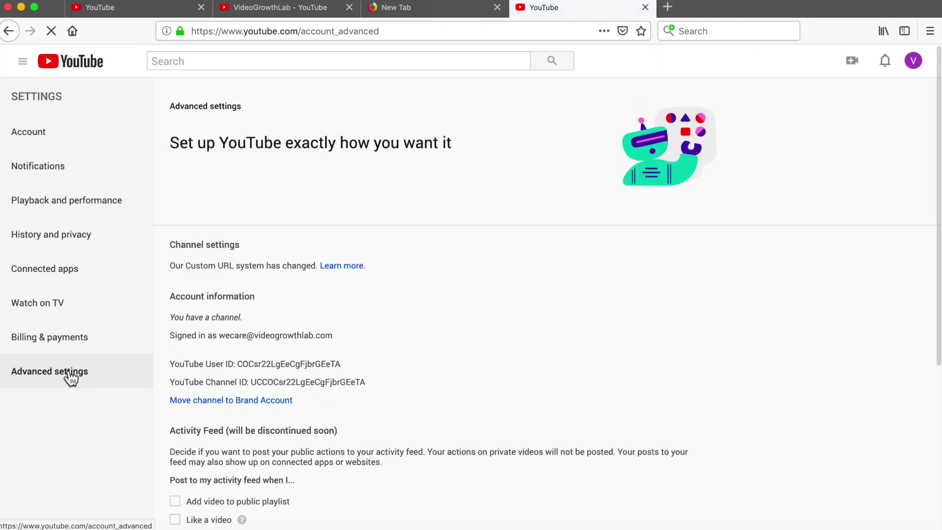
left_click(265, 403)
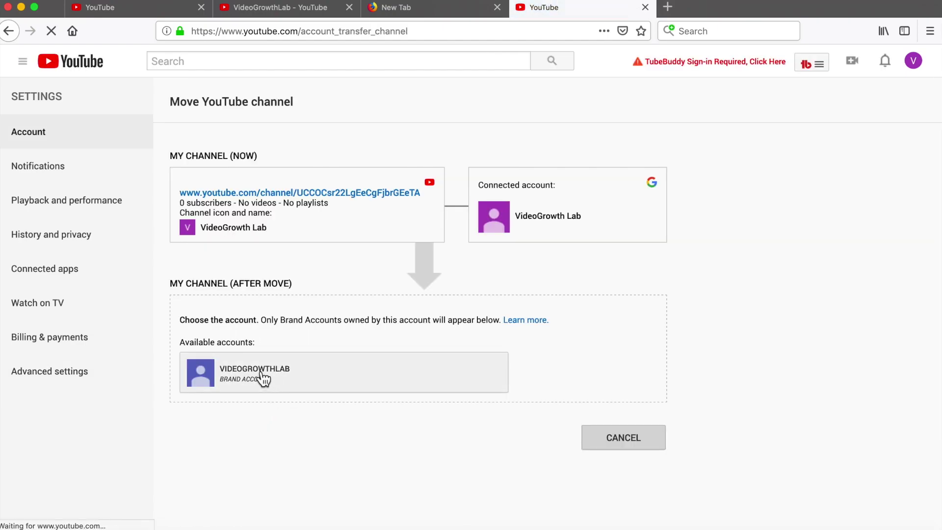
left_click(260, 378)
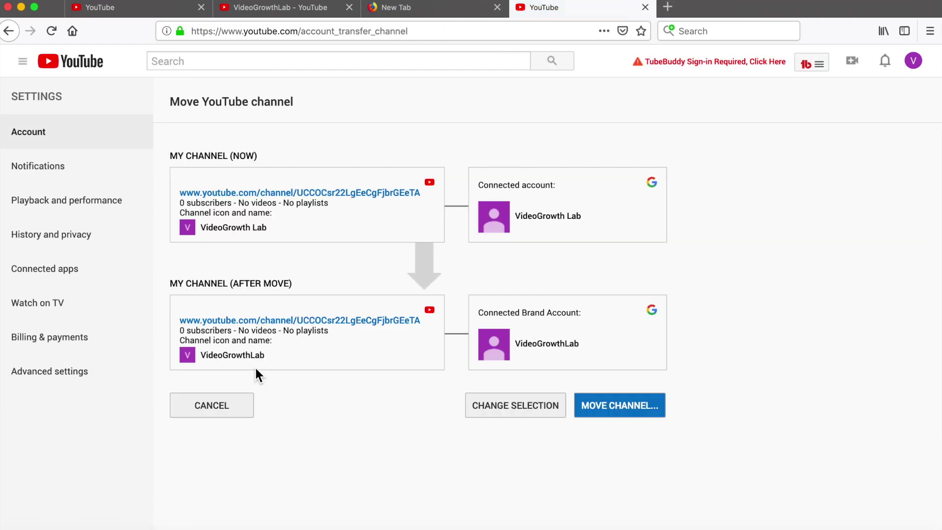
left_click(632, 405)
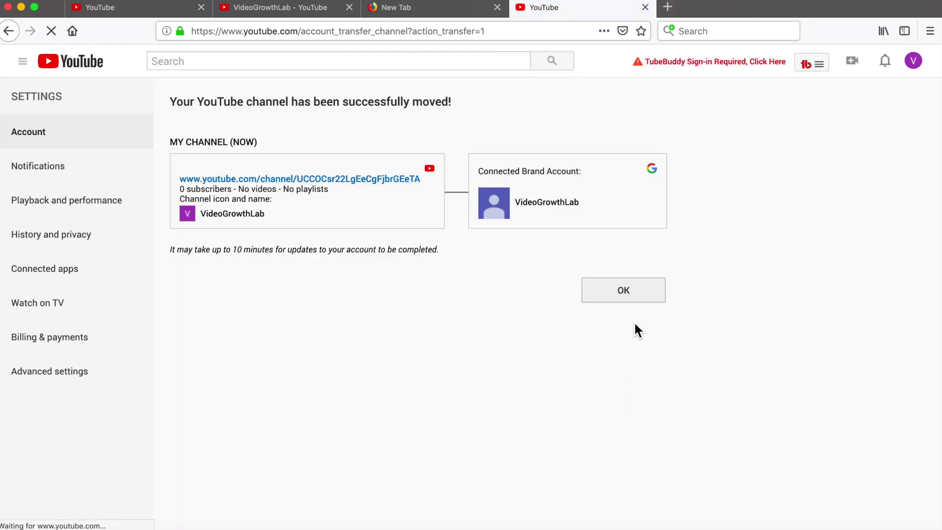
left_click(641, 290)
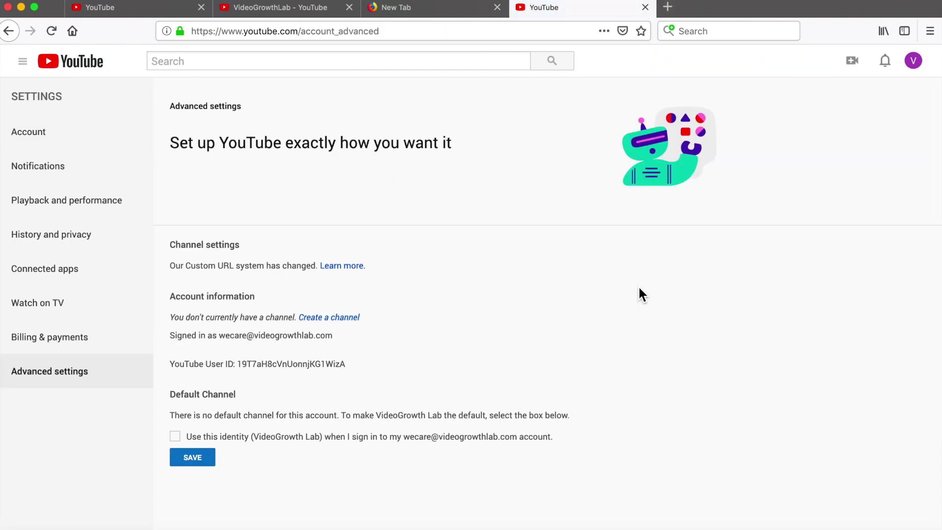
Save the Default Channel setting and switch the avatar menu identity to VideoGrowthLab
left_click(208, 462)
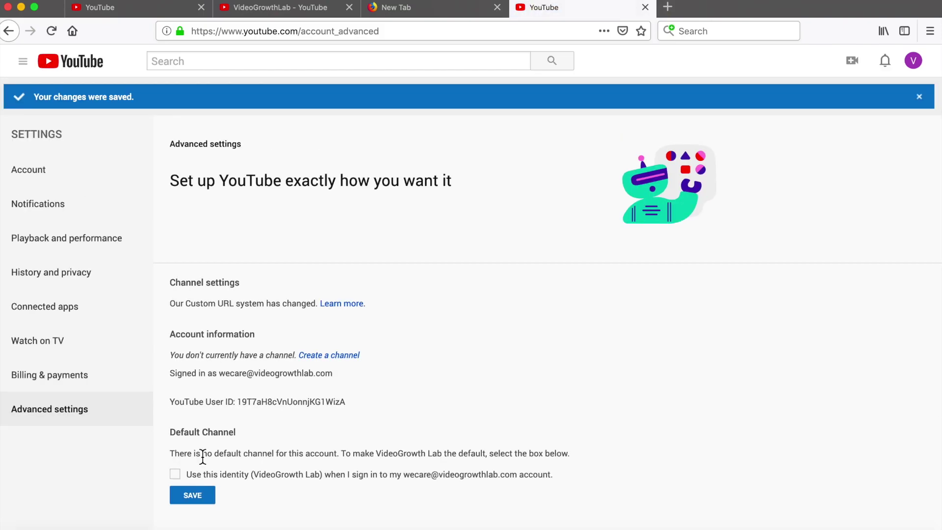
left_click(914, 62)
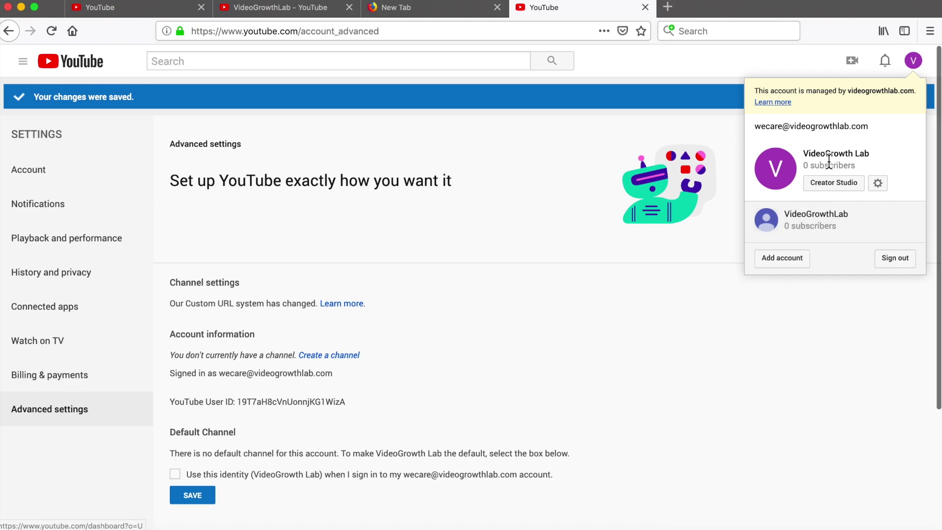
left_click(823, 221)
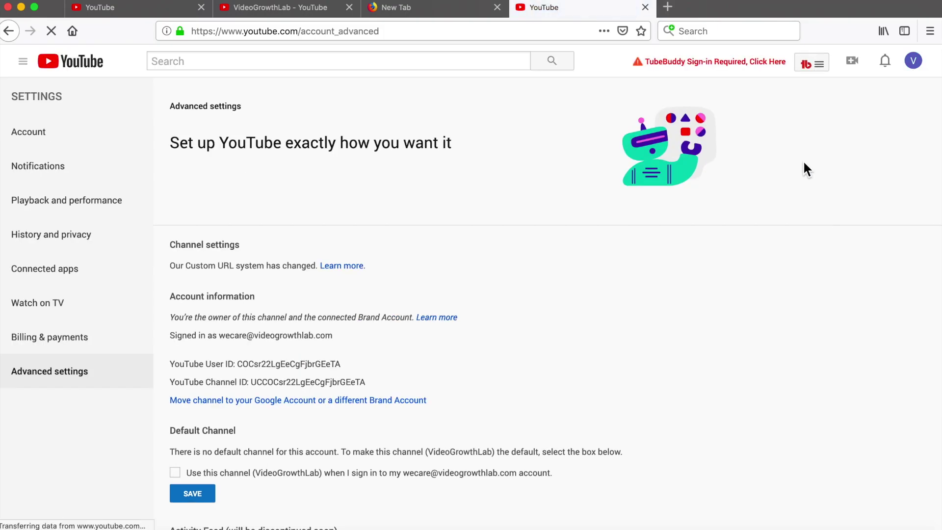
left_click(914, 61)
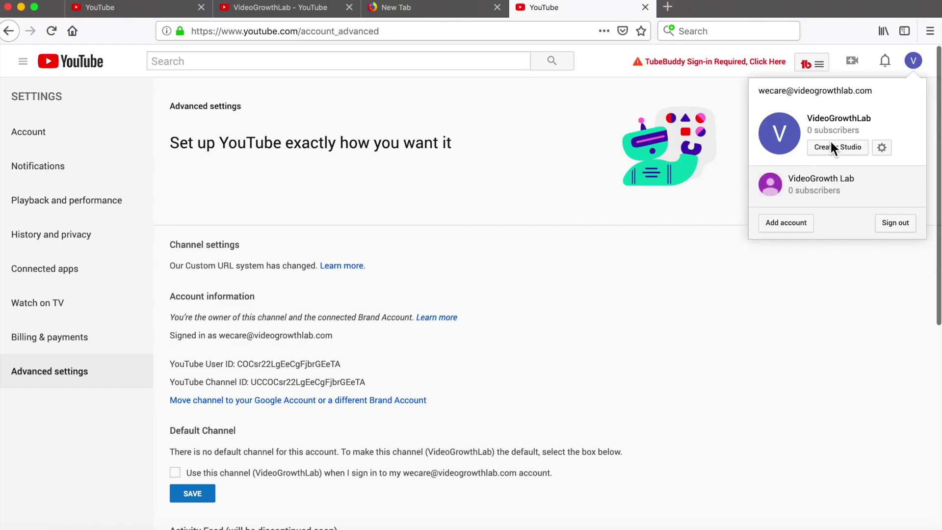
Open VideoGrowthLab's account settings to view Managers, then reopen the avatar menu
left_click(882, 147)
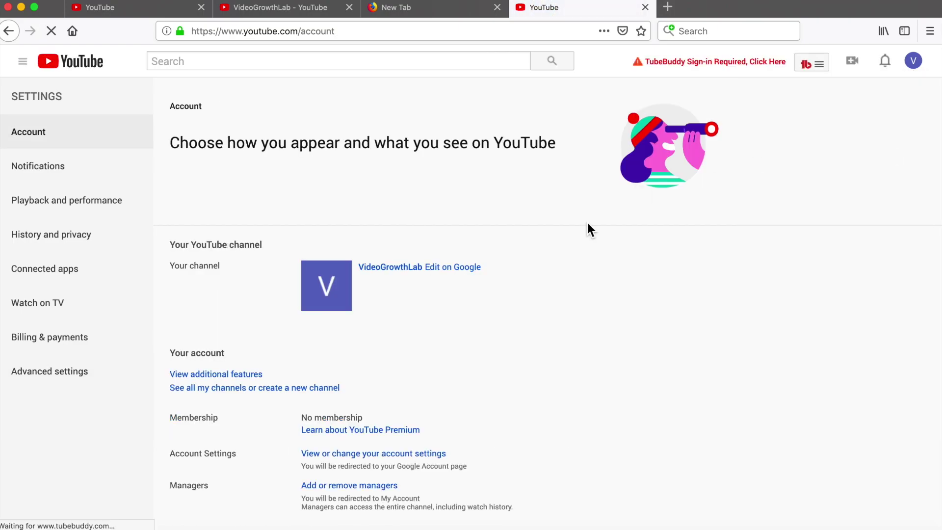
scroll(447, 368, "down", 3)
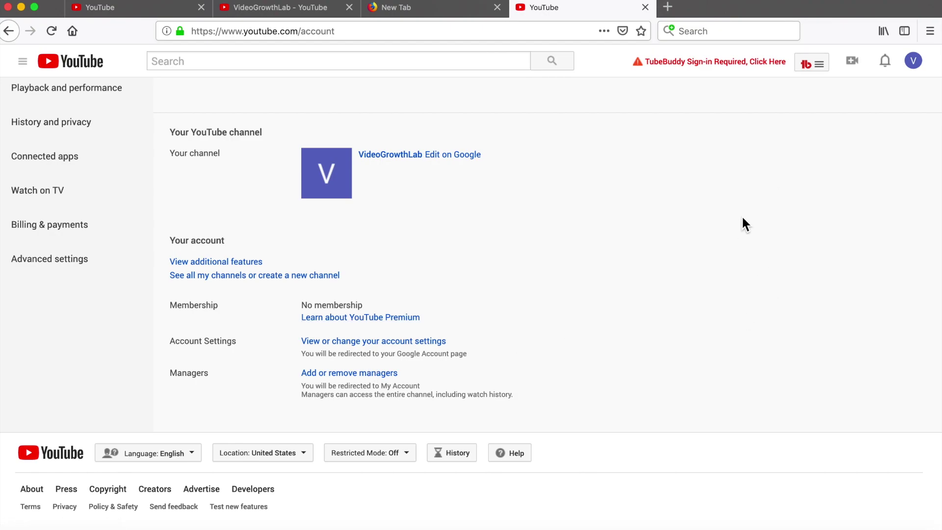
scroll(743, 218, "up", 3)
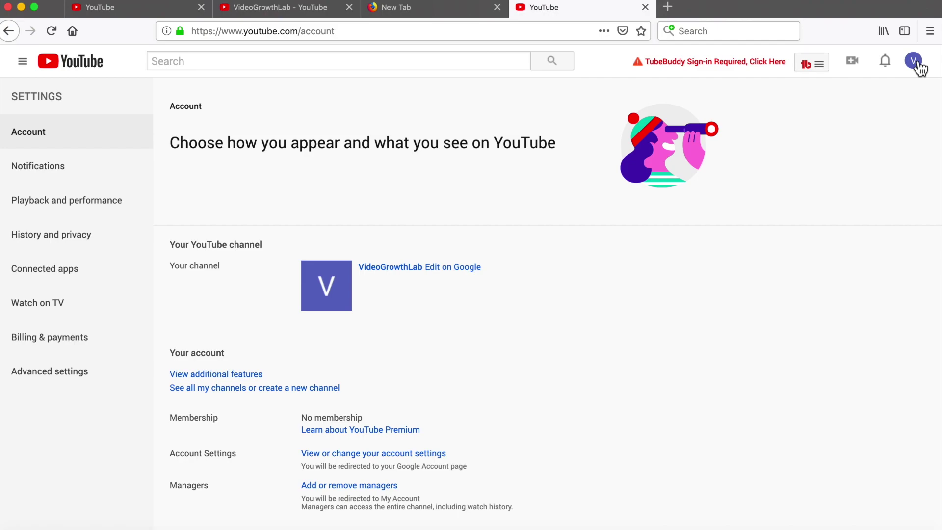
left_click(914, 61)
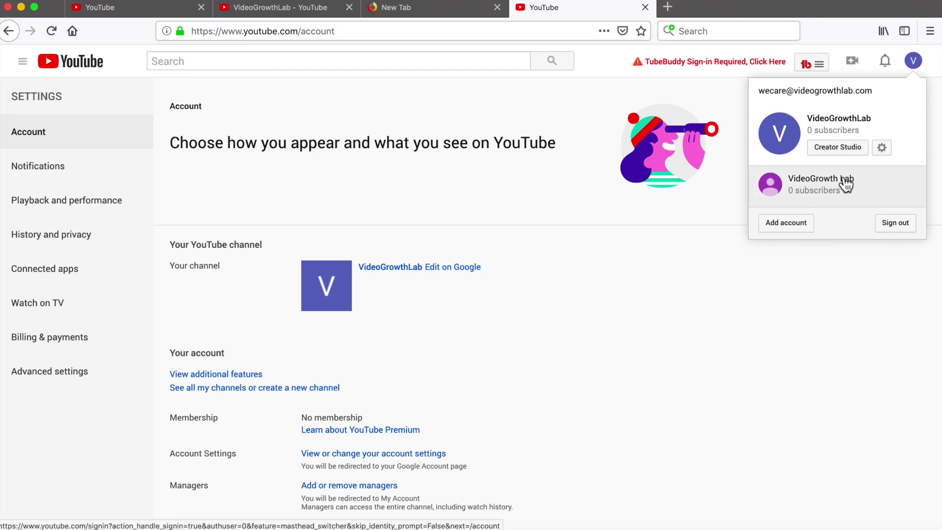